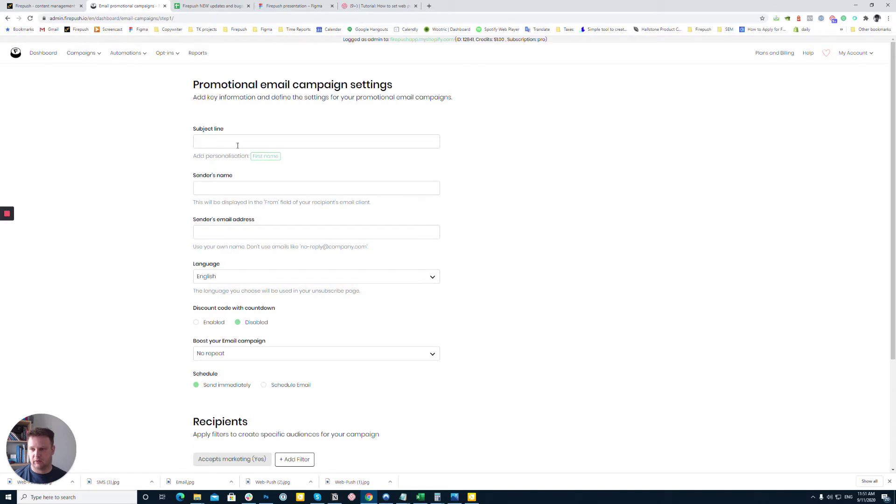
Set the email subject line to 'demo line', replacing the test text.
left_click(235, 143)
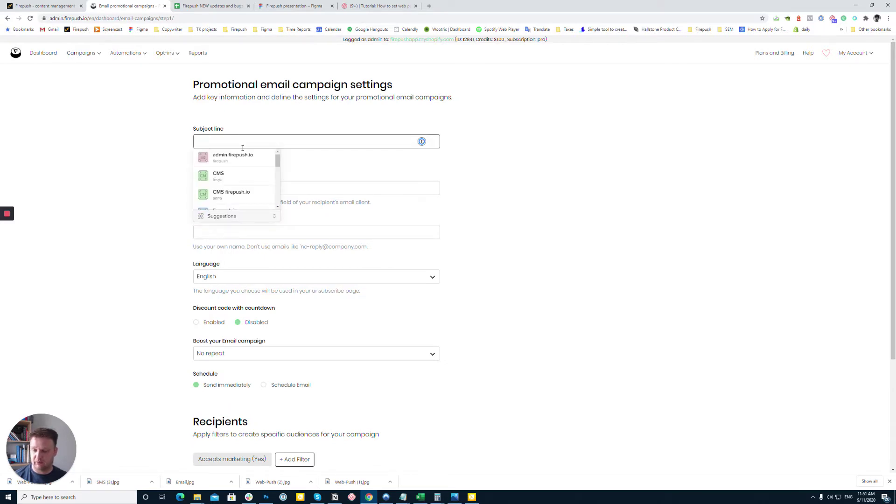
type("test")
key("ctrl+a")
type("demo")
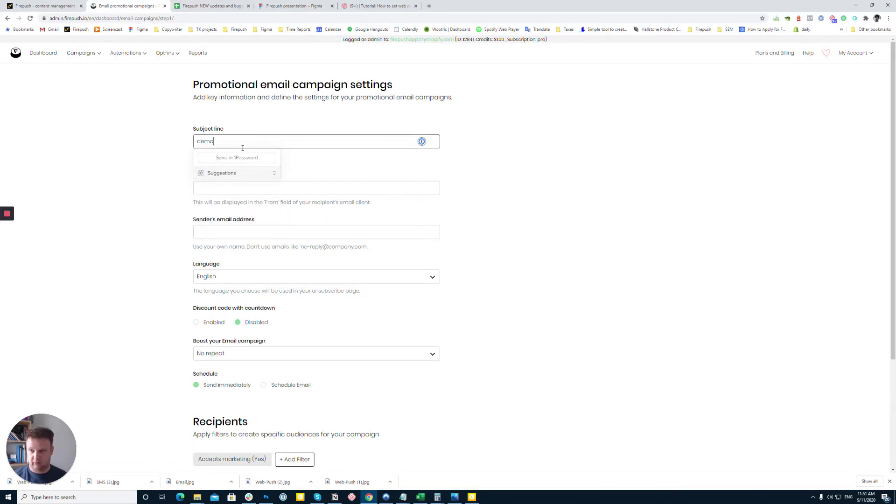
type(" line")
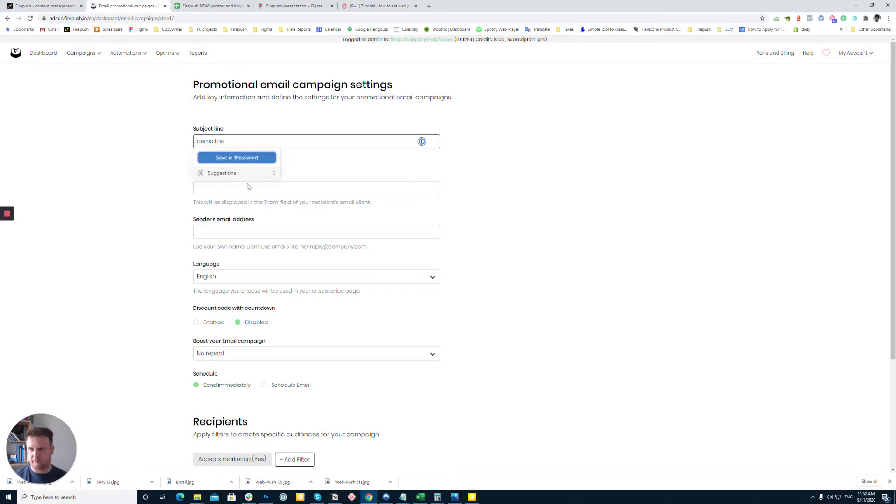
left_click(169, 200)
Fill in the sender's name and sender's e-mail address using the store domain.
left_click(222, 189)
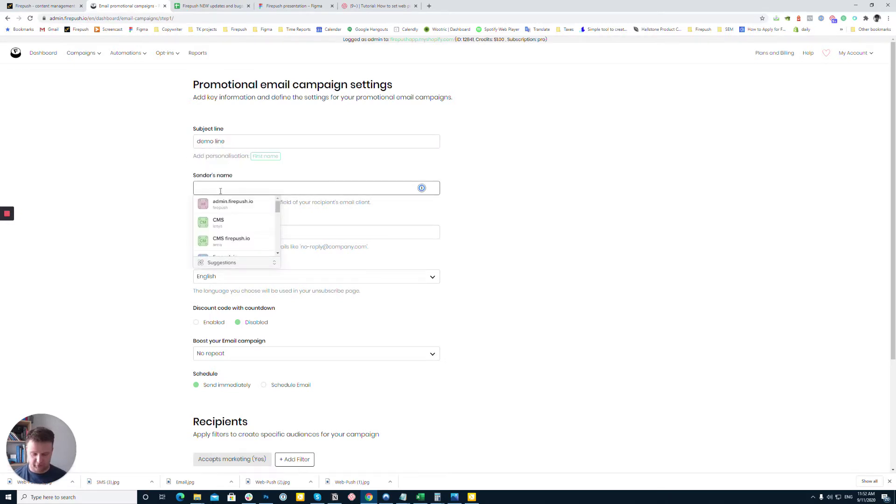
type("tom")
left_click(157, 227)
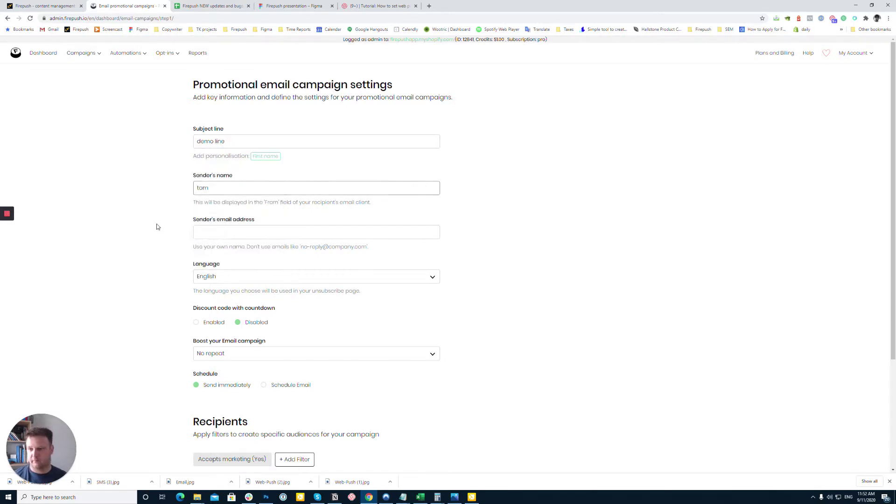
left_click(219, 232)
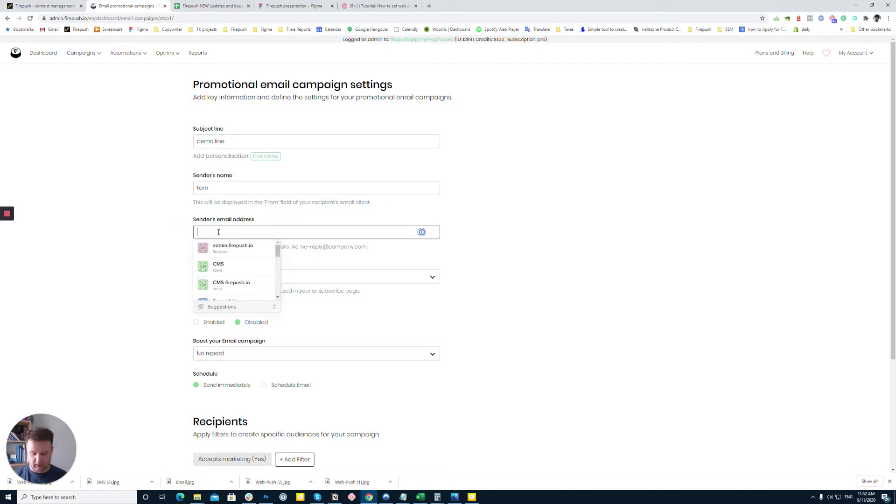
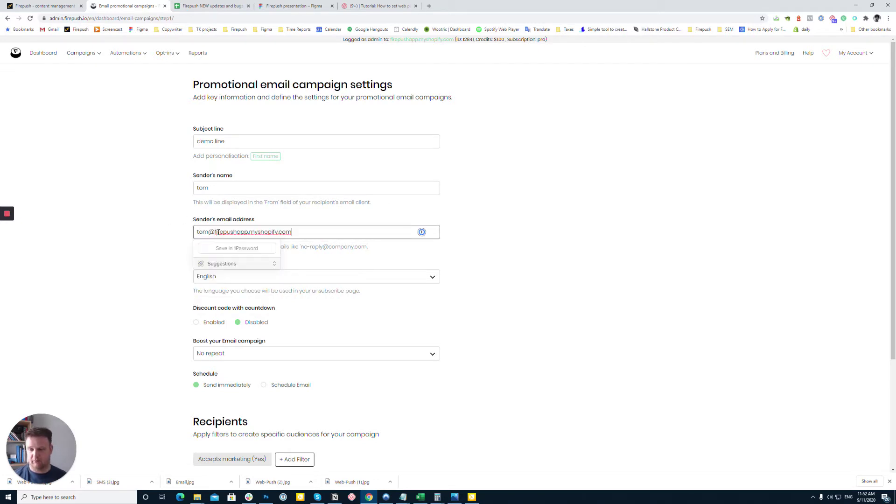
left_click(161, 251)
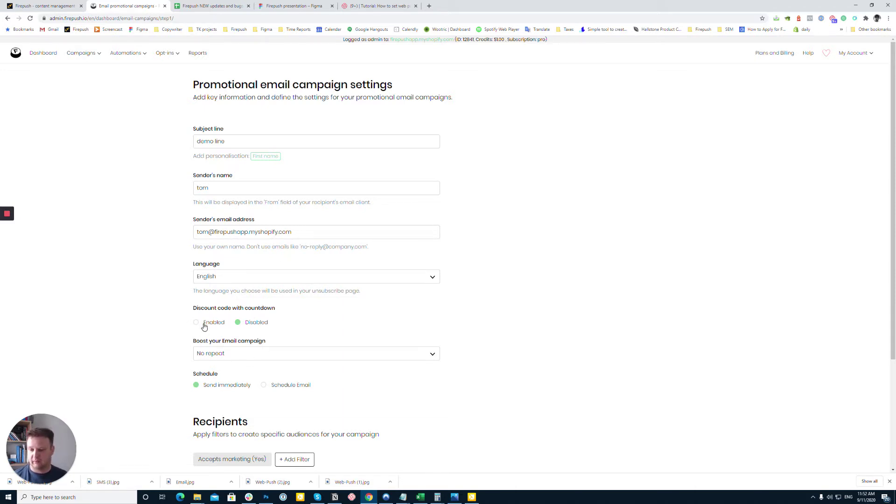
left_click(204, 325)
left_click(215, 355)
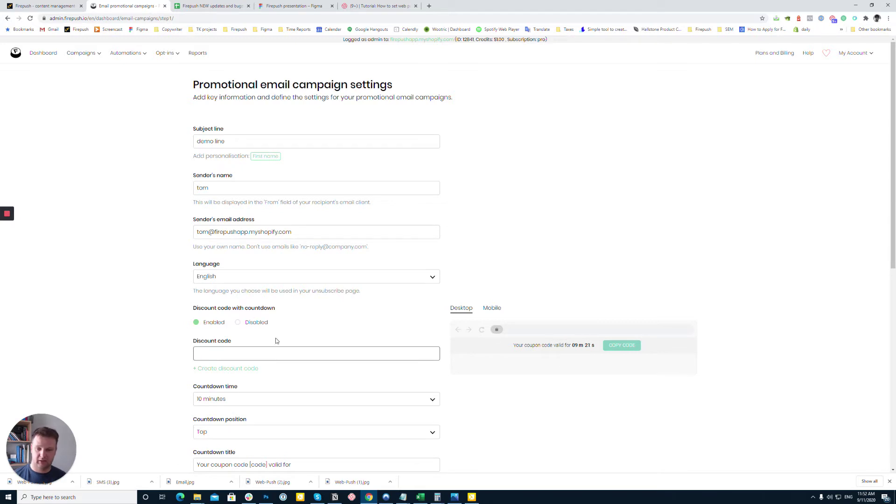
type("asdas")
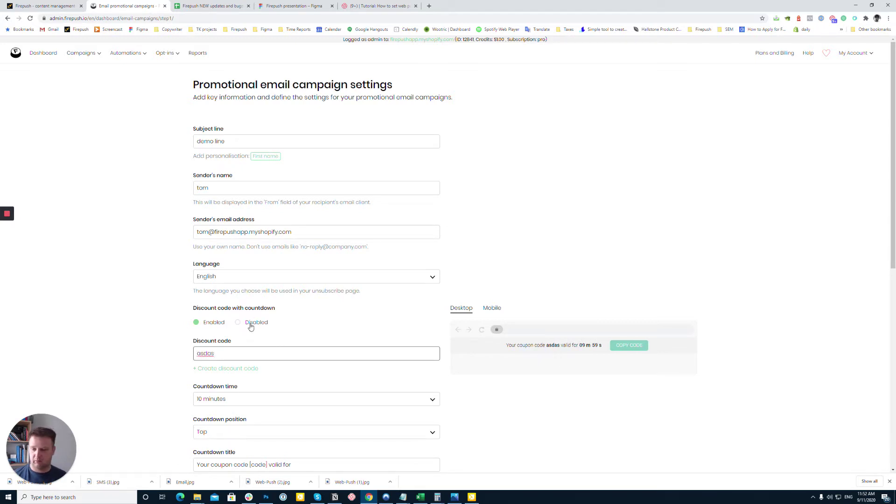
left_click(252, 325)
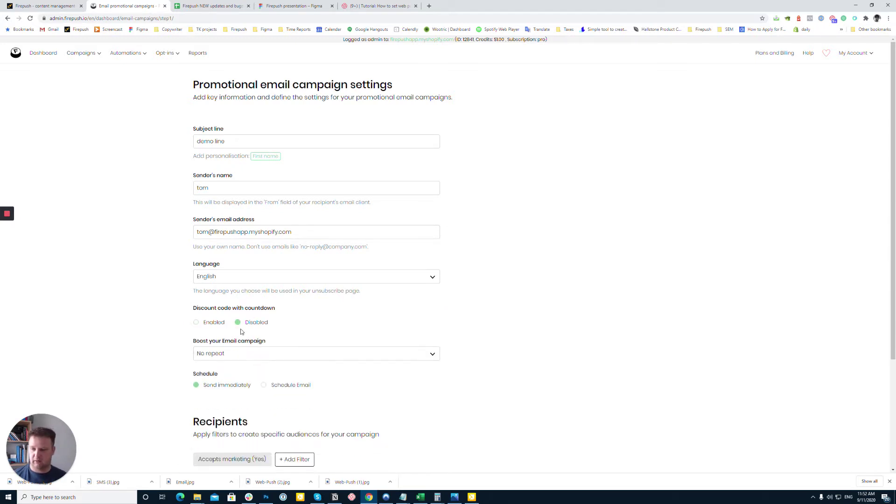
scroll(243, 332, "down", 1)
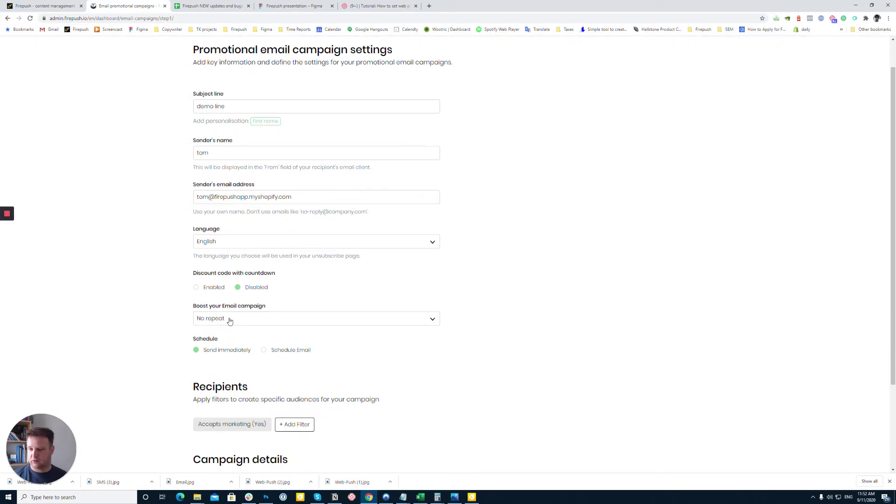
left_click(229, 321)
left_click(227, 347)
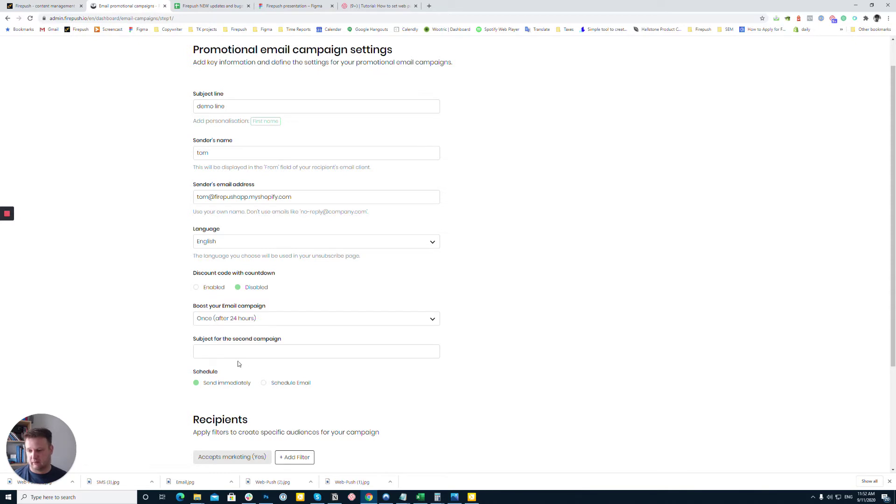
left_click(246, 322)
left_click(239, 333)
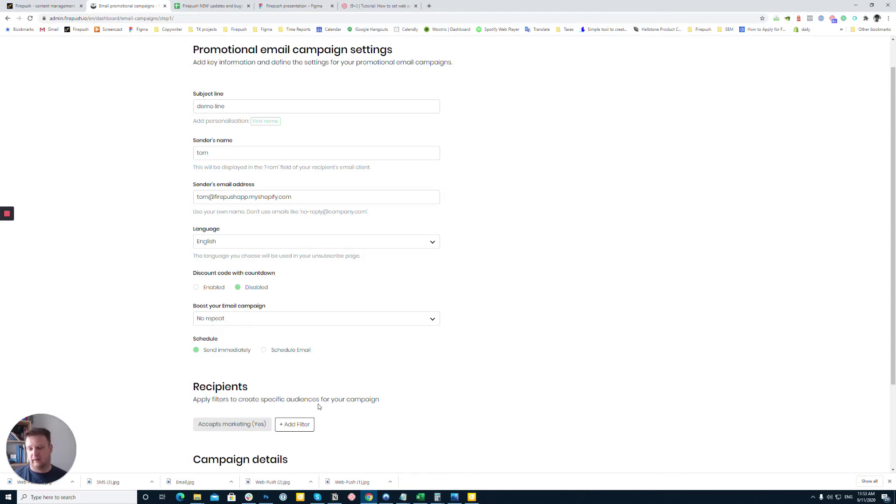
scroll(317, 404, "down", 3)
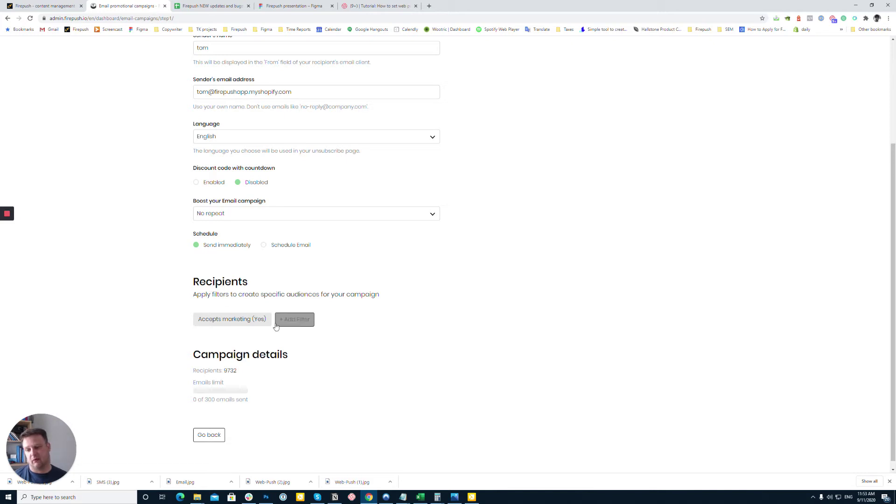
Add a Money spent greater than 11 recipient filter, narrowing recipients to 3.
left_click_drag(206, 399, 216, 399)
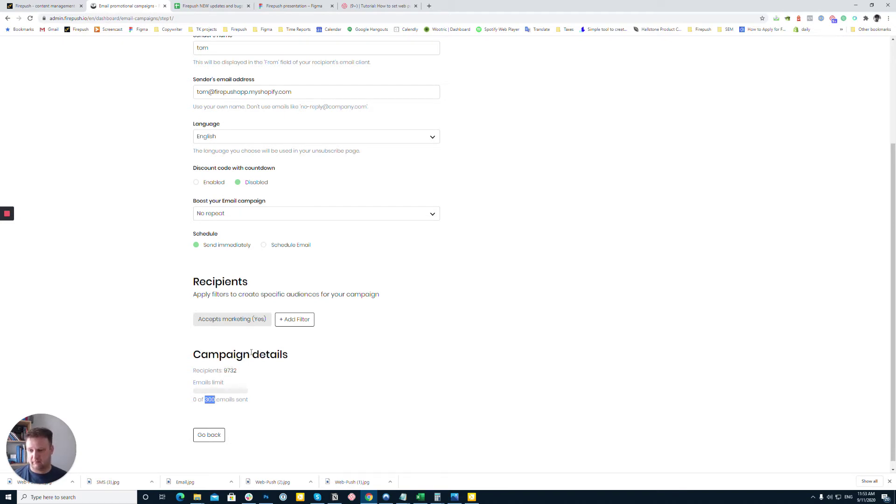
left_click(296, 319)
left_click(240, 352)
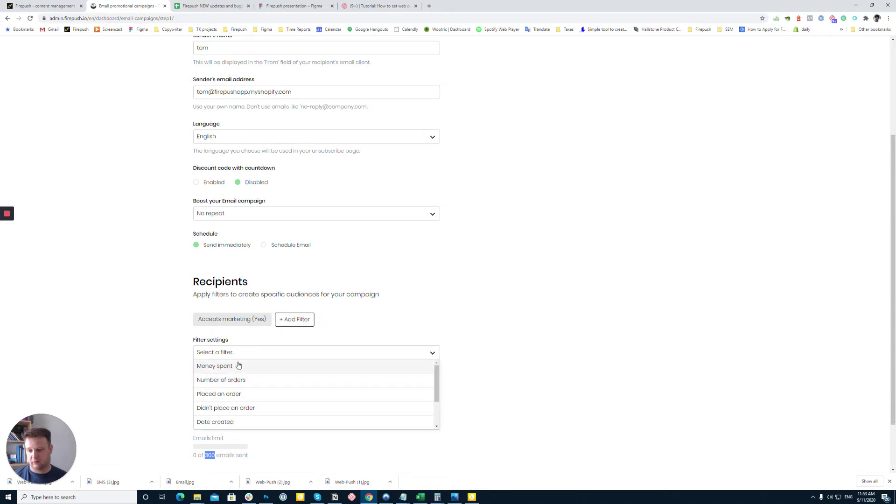
left_click(238, 366)
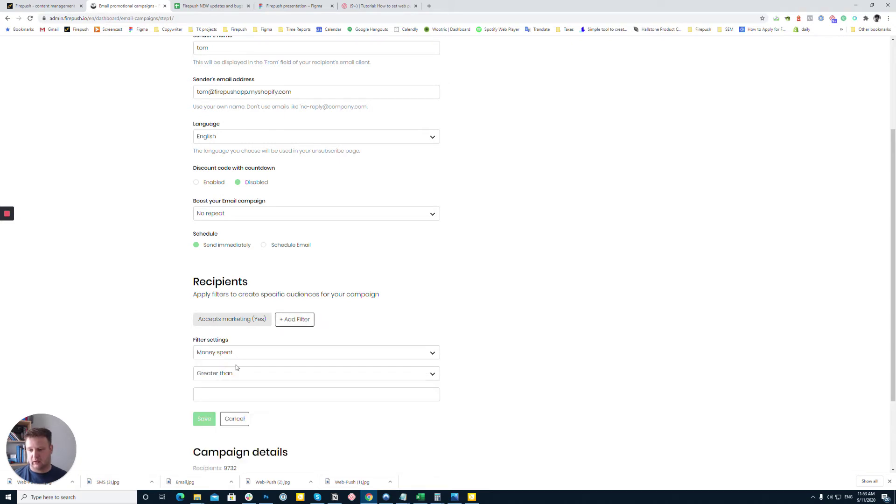
left_click(213, 395)
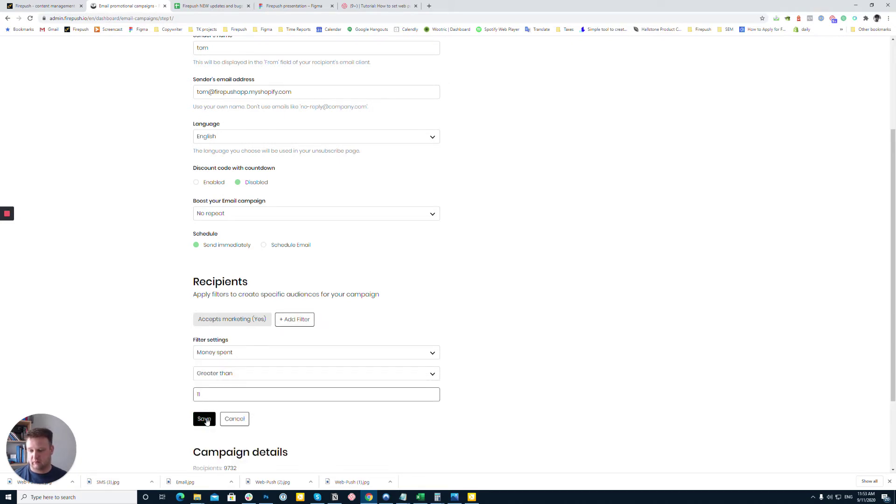
type("1")
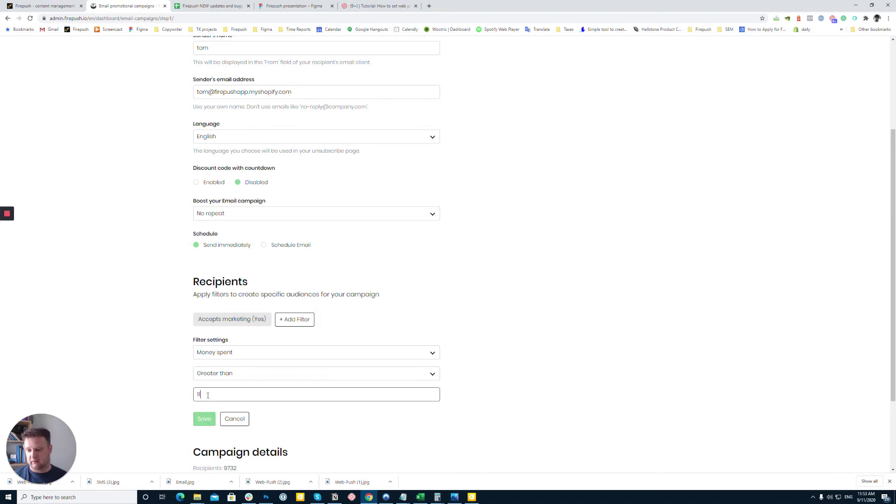
type("1")
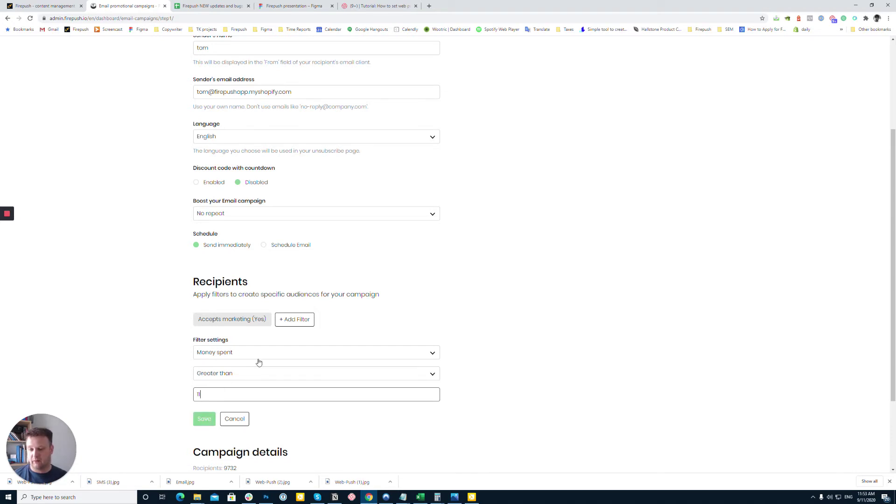
left_click(257, 355)
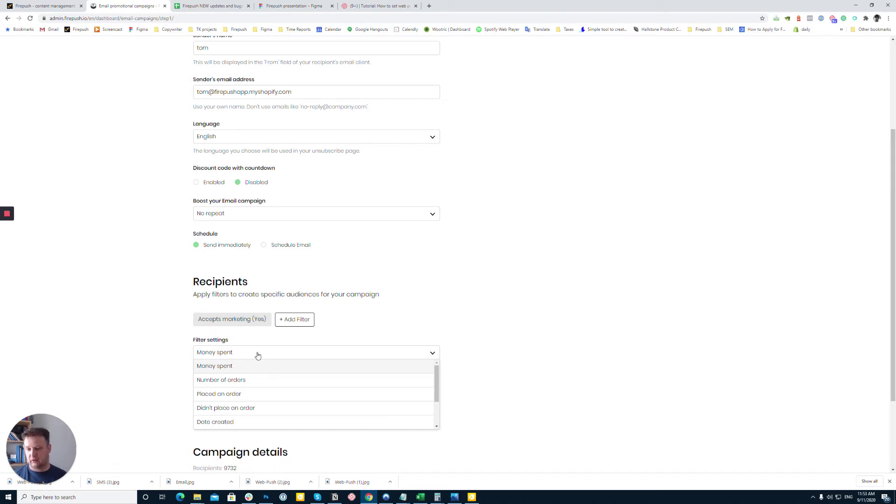
scroll(256, 379, "down", 2)
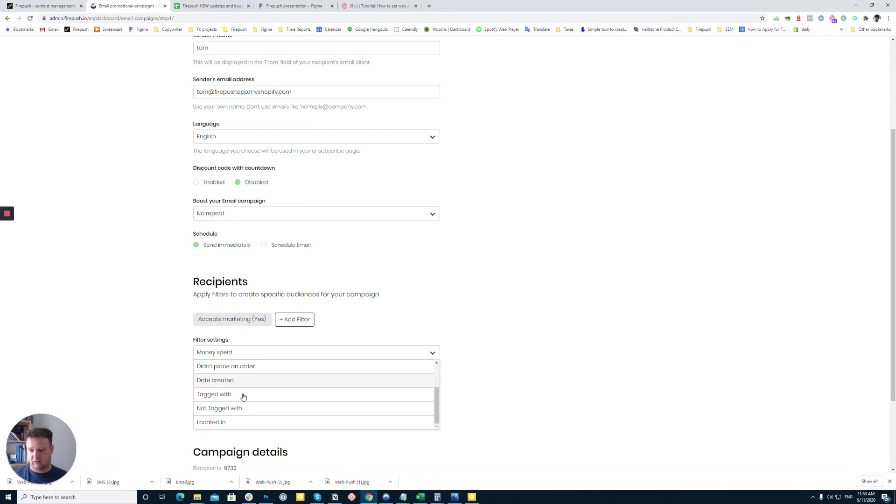
left_click(173, 406)
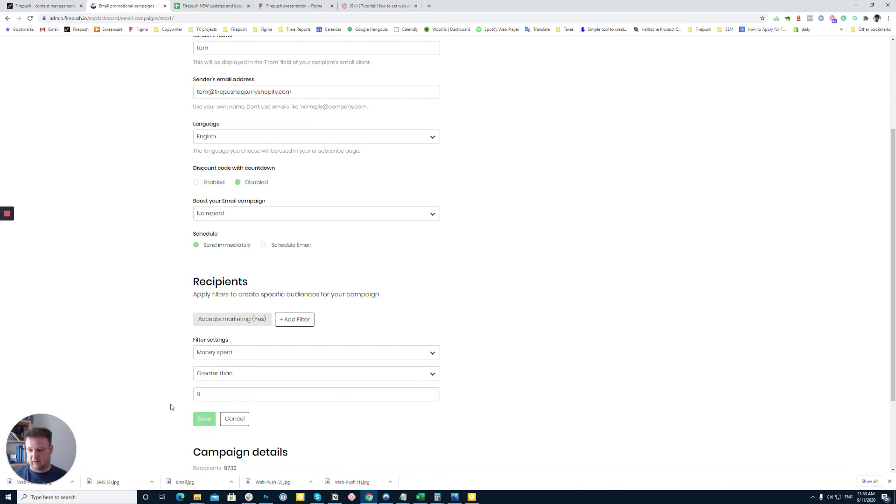
left_click(203, 418)
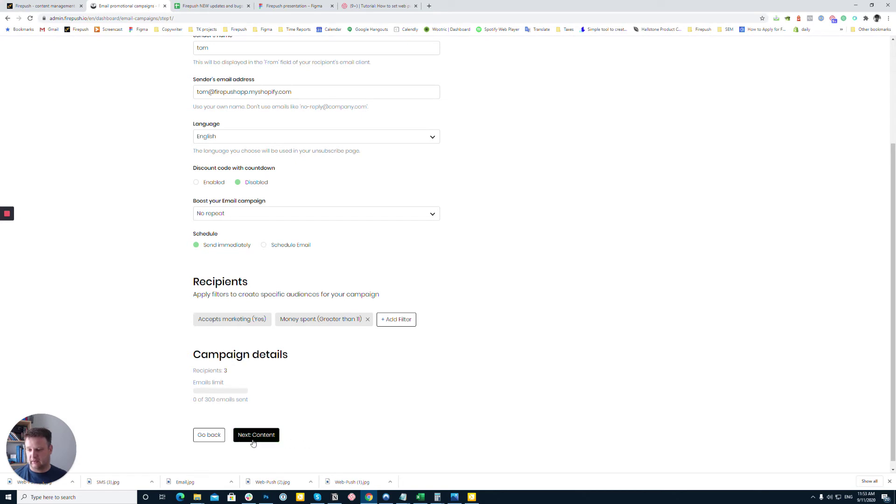
Continue to the Content step and choose the Sell Products template.
left_click(263, 439)
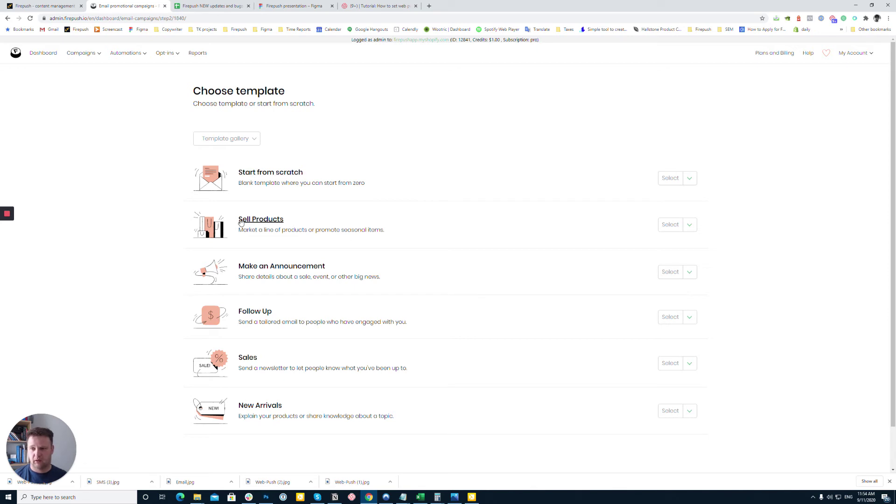
left_click(670, 225)
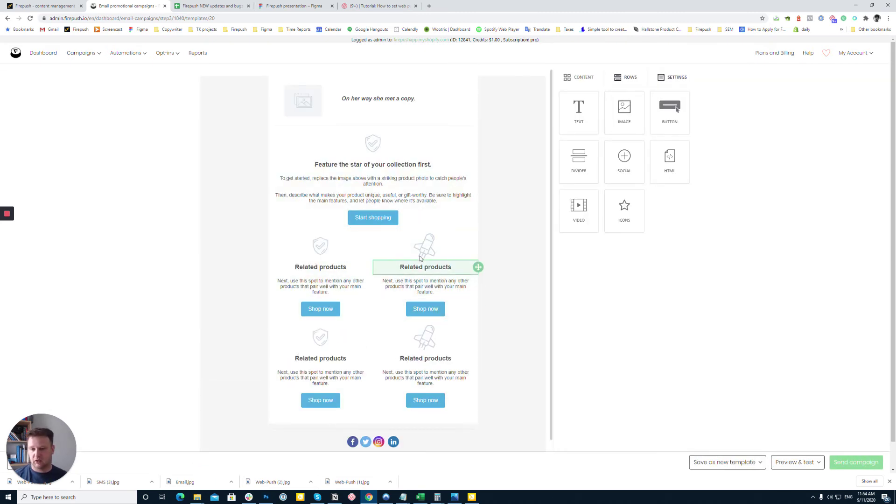
Drag the Features – Three columns row into the email below the Start shopping section.
left_click(434, 400)
left_click(575, 78)
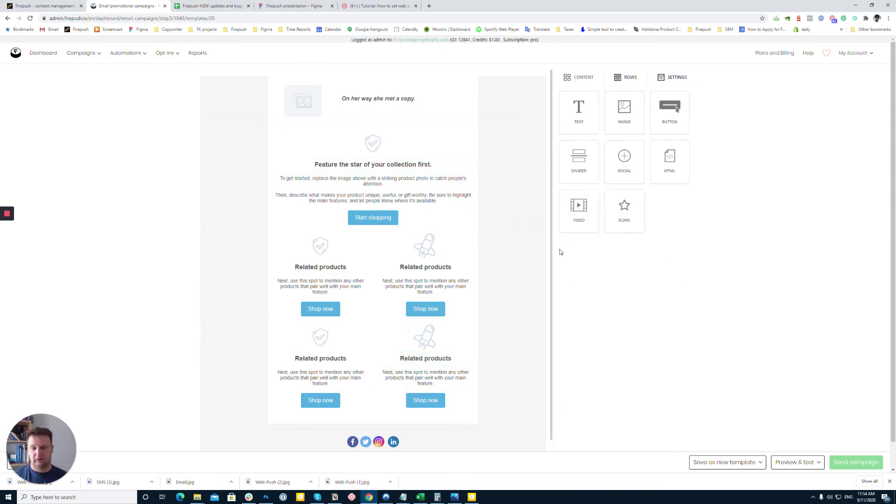
left_click(626, 76)
scroll(619, 252, "down", 1)
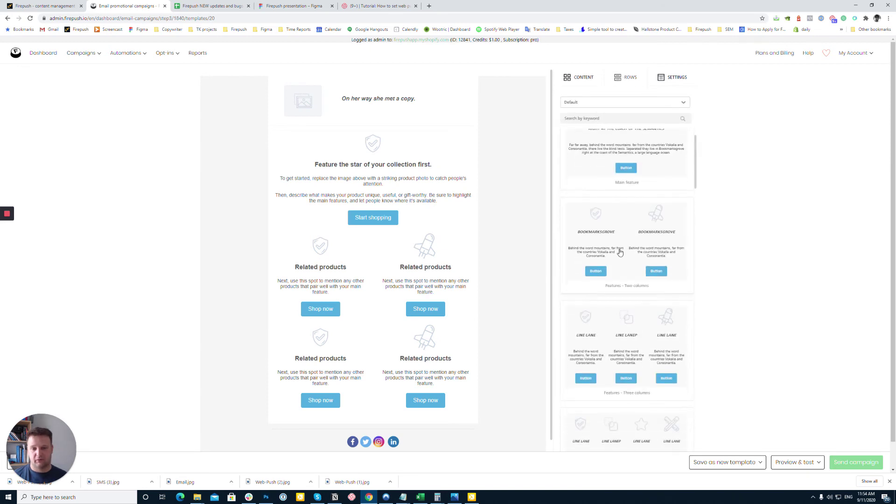
scroll(621, 243, "down", 3)
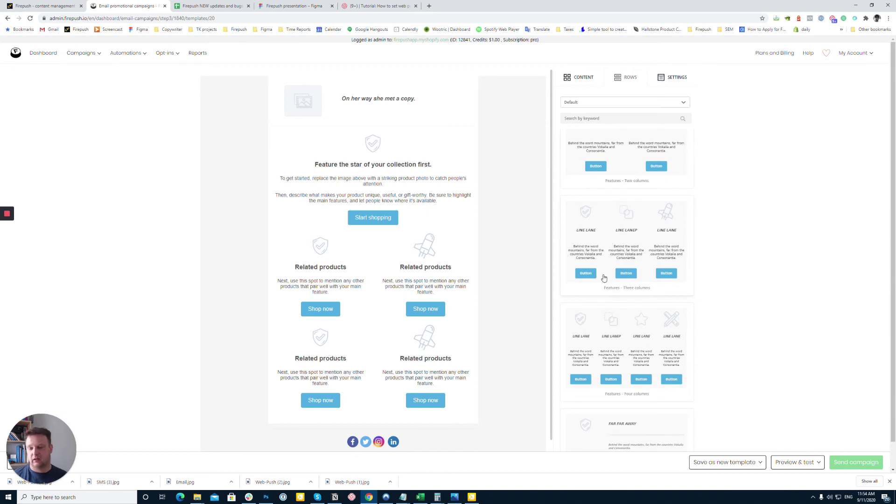
left_click_drag(615, 251, 439, 256)
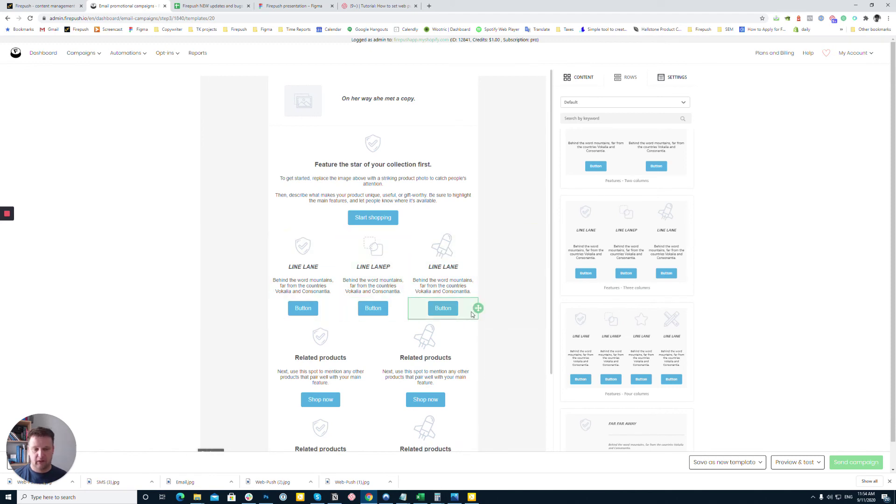
Check the Preview & test and Save as new template options, then send the campaign.
left_click(806, 468)
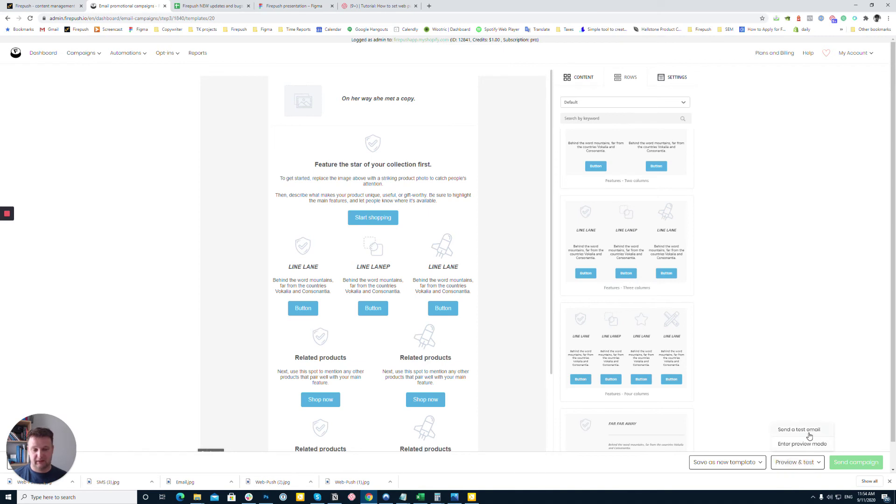
left_click(726, 464)
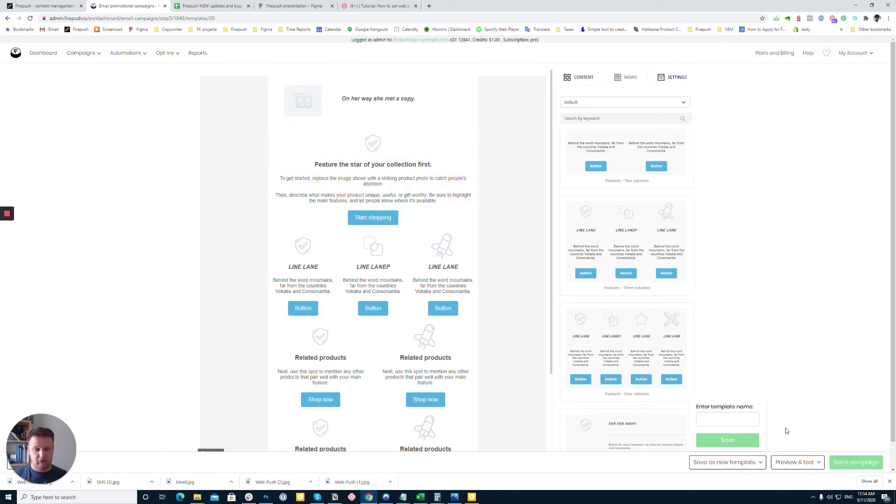
left_click(870, 467)
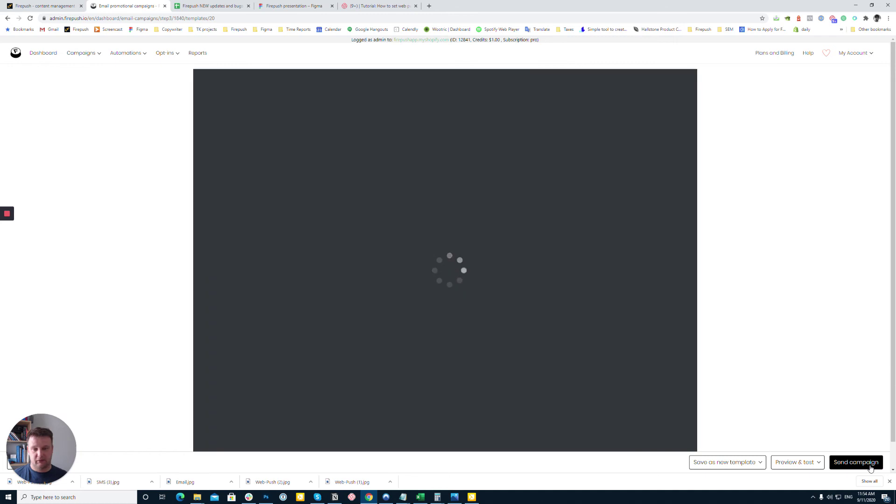